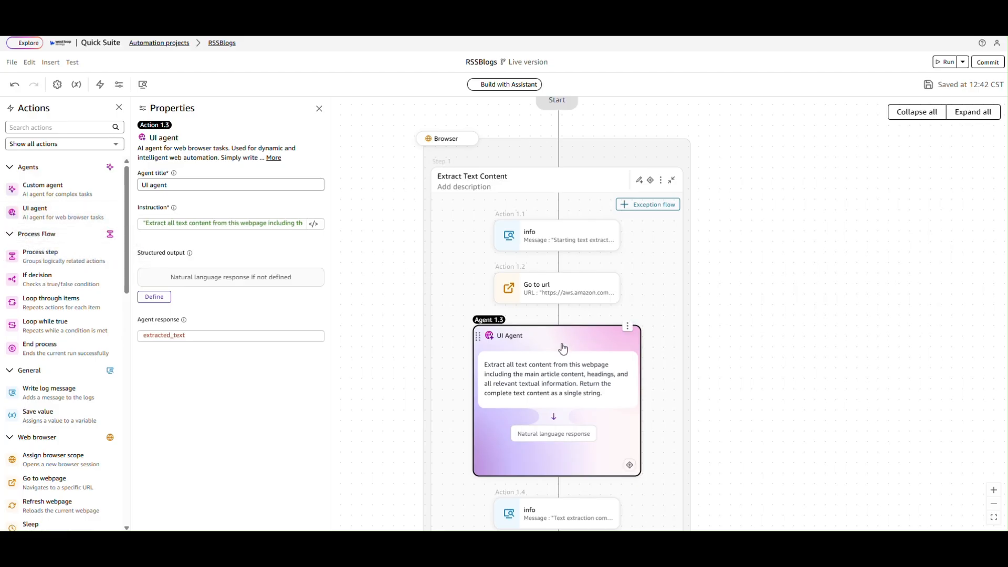
Step: Review the UI agent's response variable and the final log message in the Extract Text Content step
scroll(299, 366, down, 1)
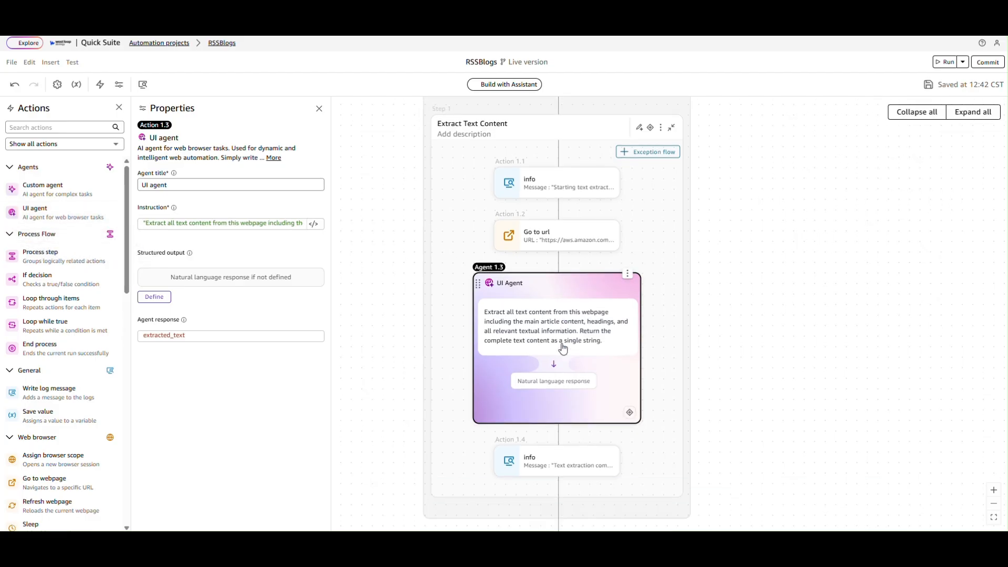
double_click(187, 337)
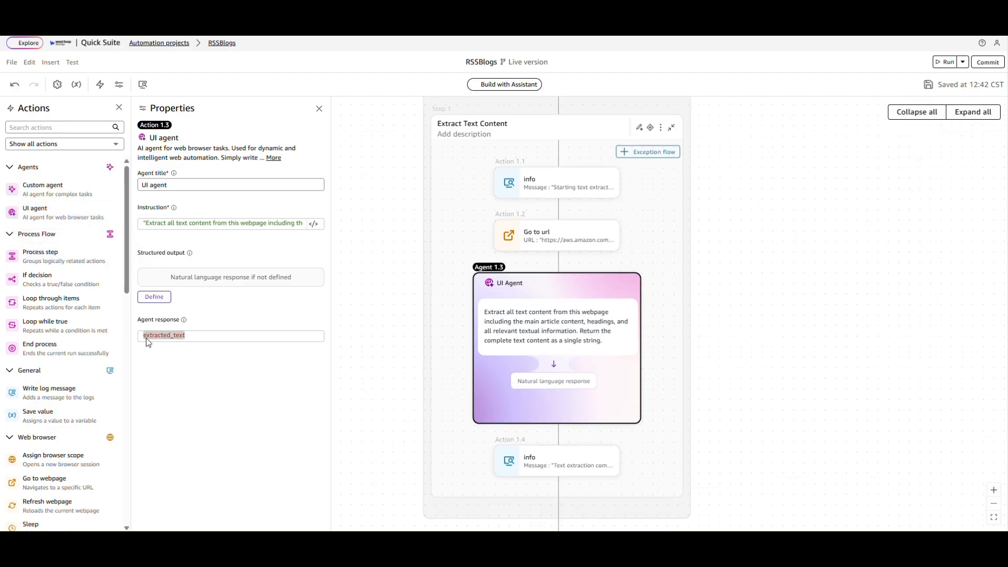
scroll(573, 424, down, 1)
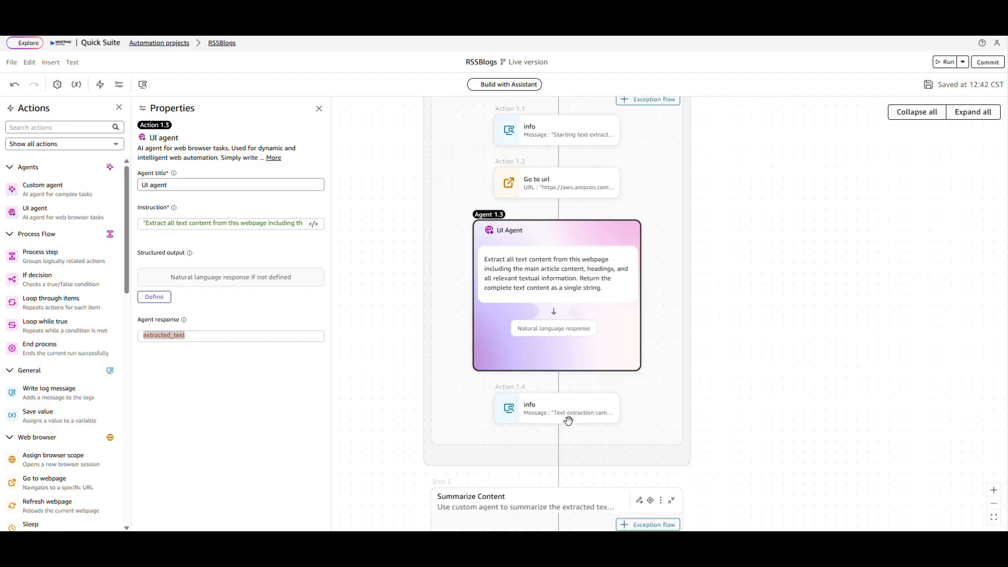
click(569, 417)
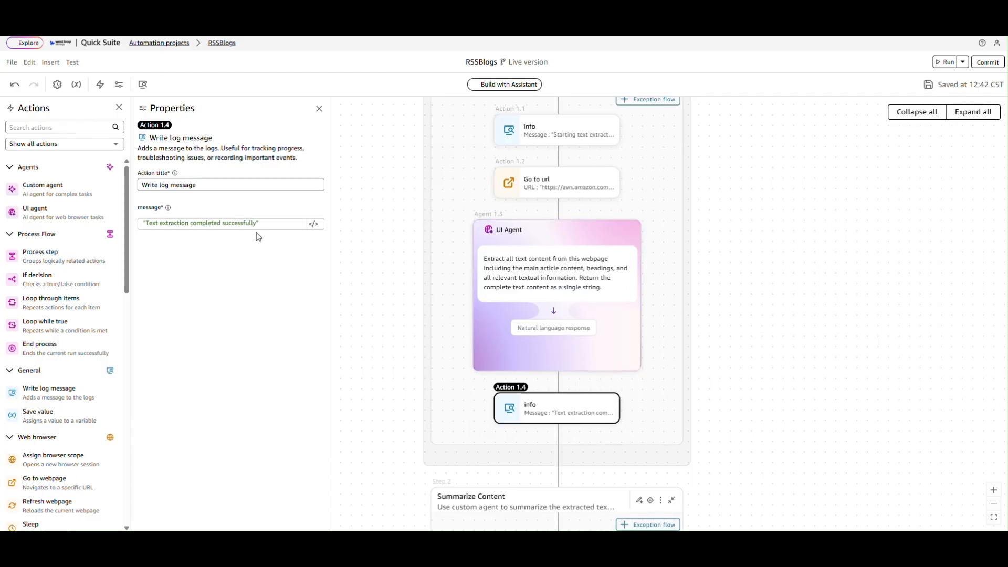
Step: Examine the Custom agent's instruction expression in the Summarize Content step, including its use of the extracted_text variable
scroll(491, 414, down, 4)
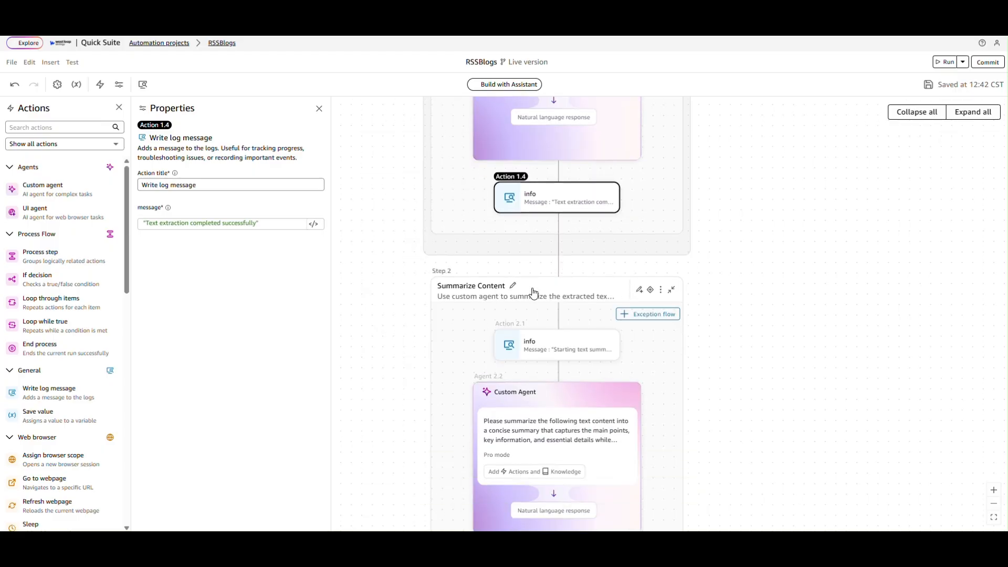
click(534, 293)
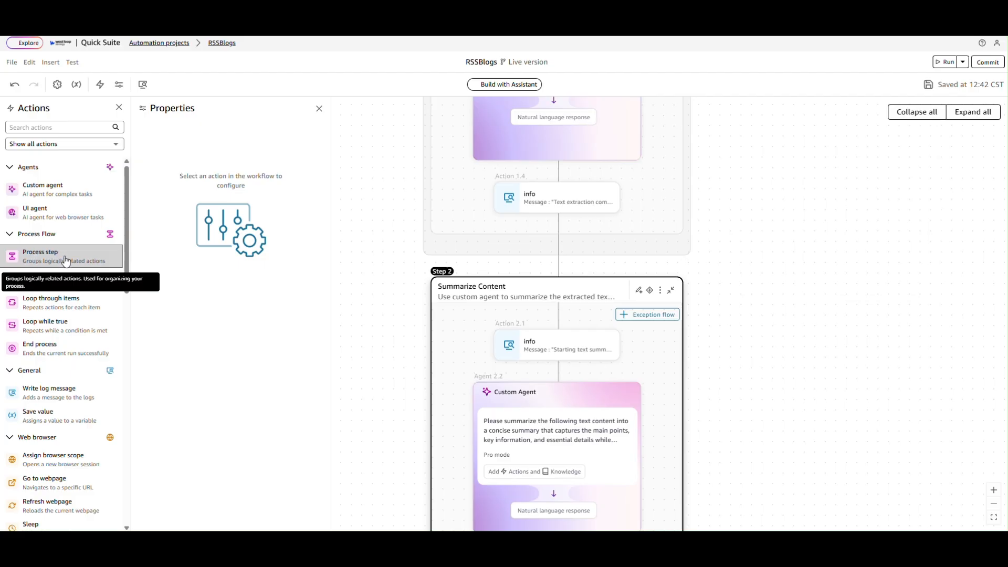
scroll(426, 364, down, 3)
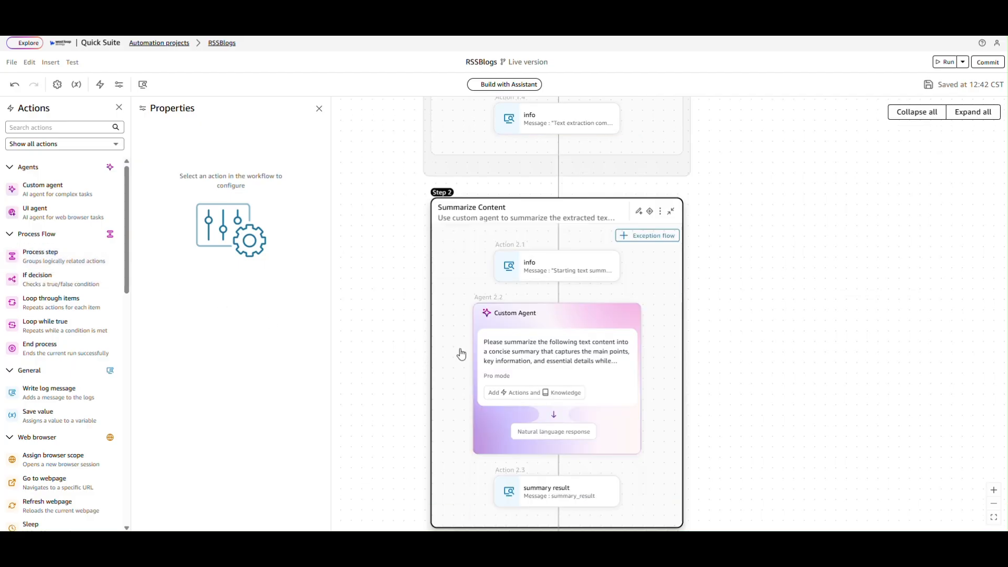
click(506, 331)
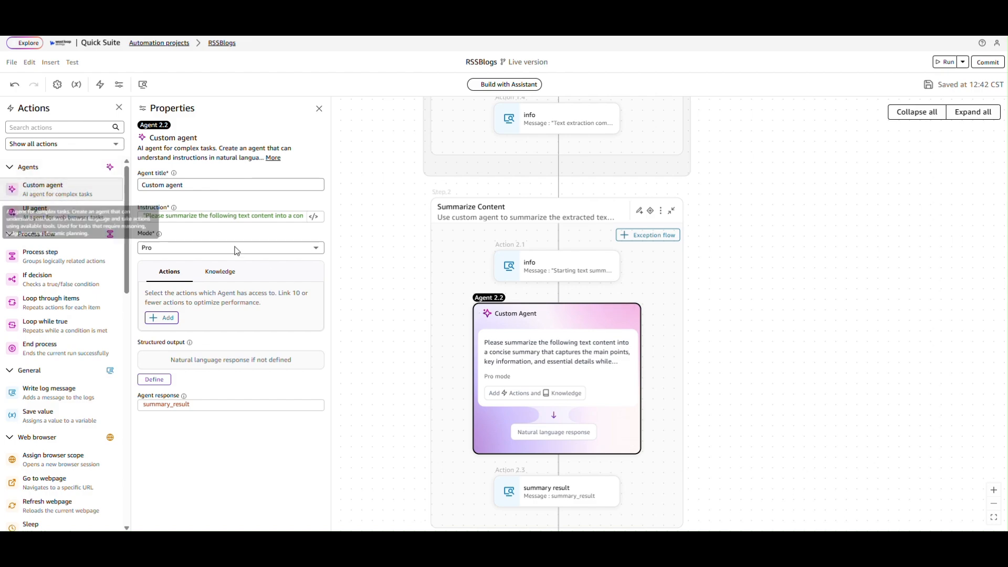
click(315, 217)
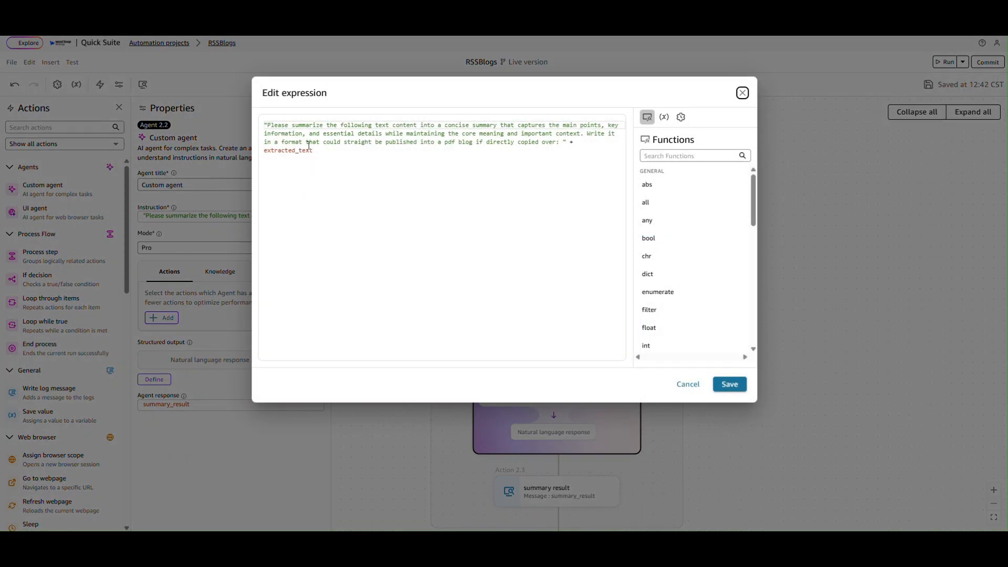
drag(320, 150, 256, 131)
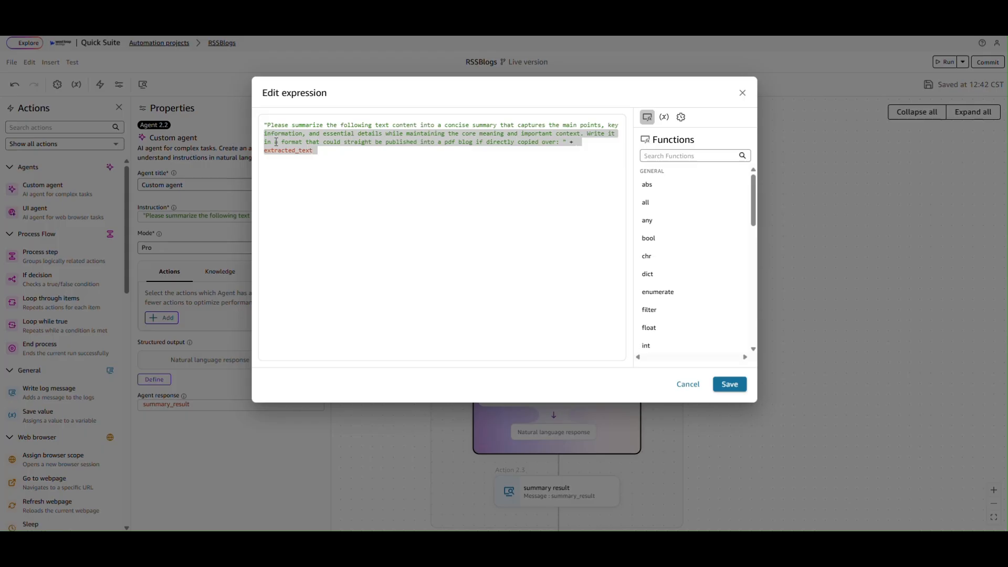
click(276, 142)
double_click(281, 151)
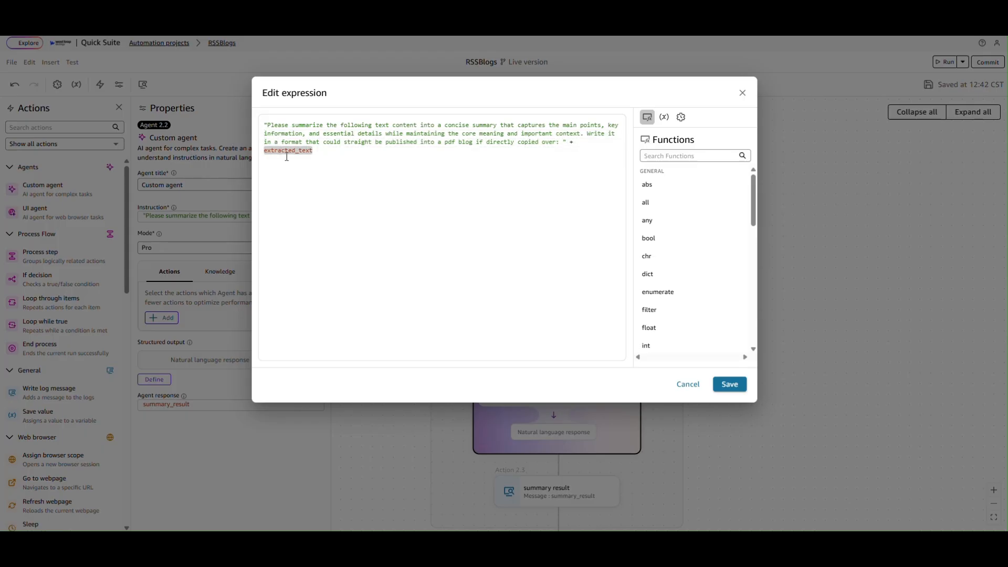
click(730, 384)
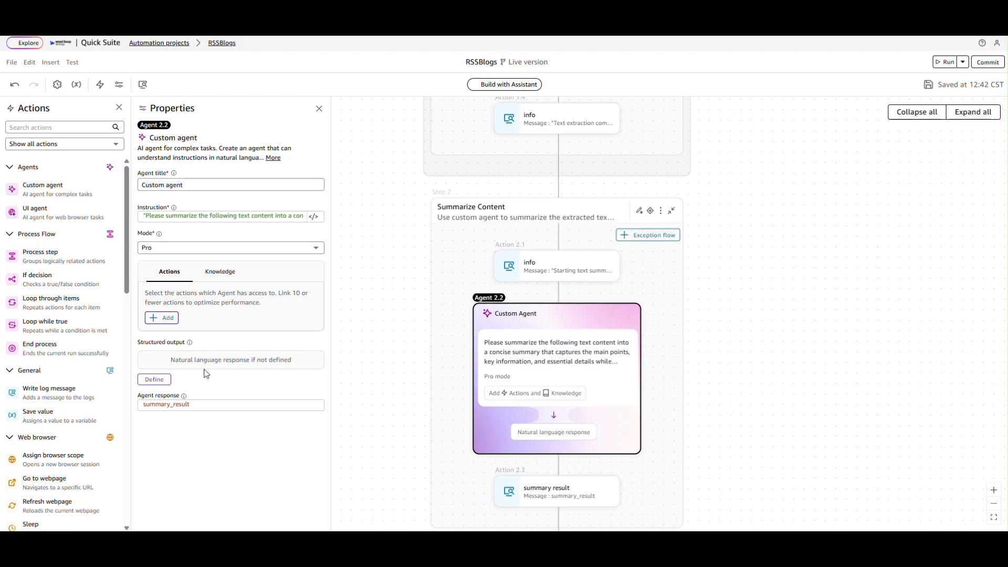
Step: Check the Custom agent's response variable and the summary result log message that uses it
double_click(163, 404)
scroll(566, 377, down, 3)
click(581, 420)
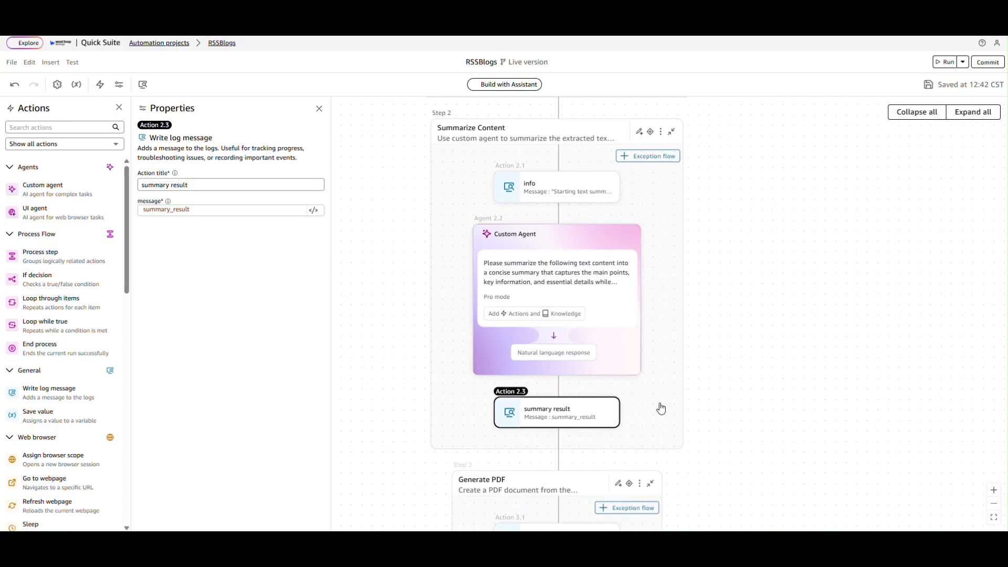
Step: Inspect the PDF contents and output variable of the Create pdf action in the Generate PDF step
scroll(659, 408, down, 5)
click(576, 301)
scroll(575, 300, down, 1)
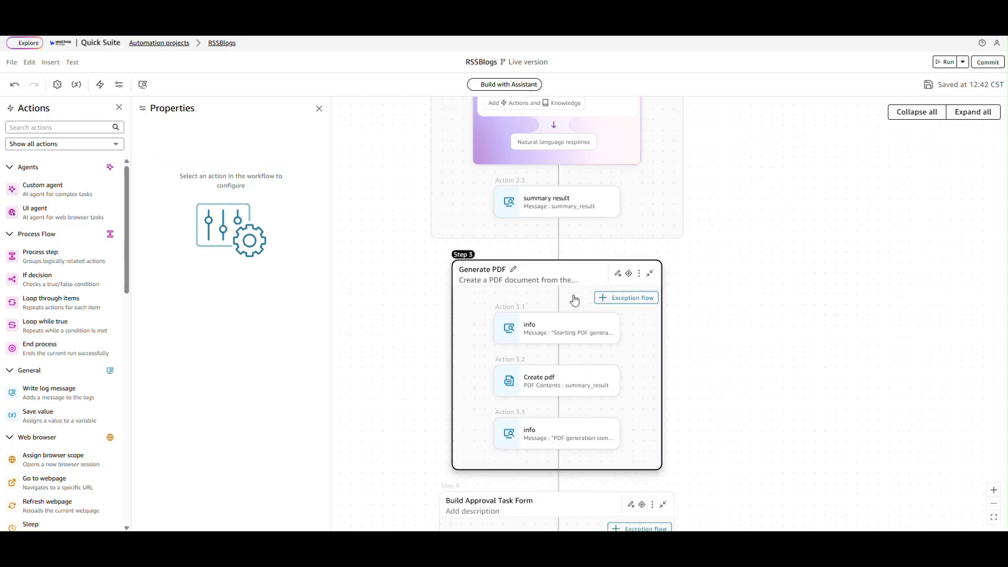
click(548, 391)
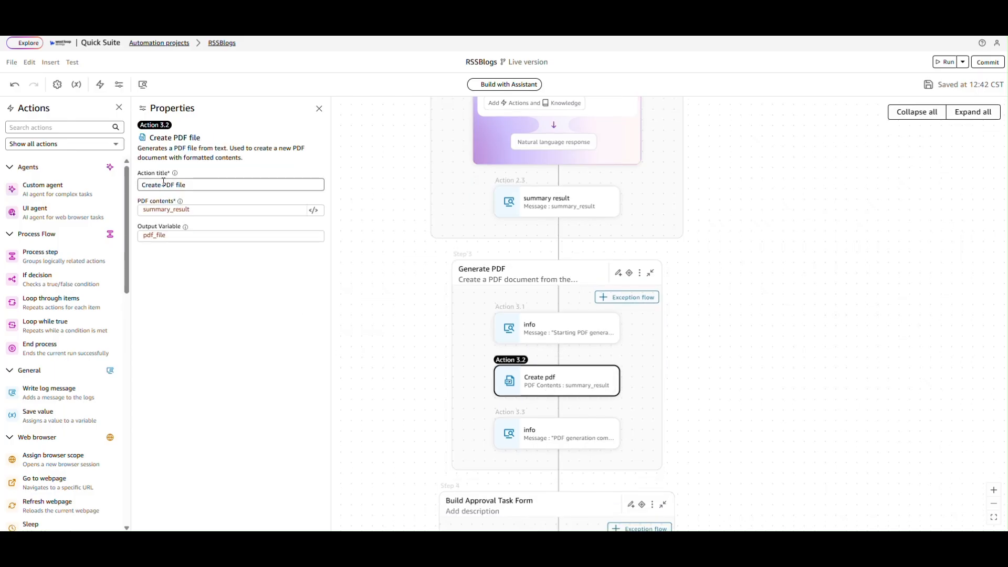
double_click(162, 210)
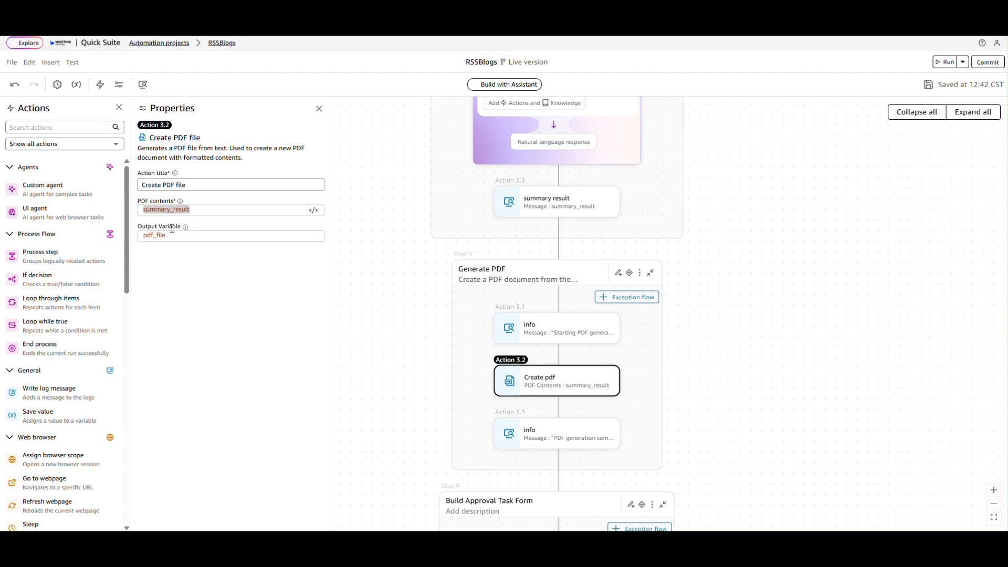
double_click(174, 235)
Step: Locate Create PDF file among the available PDF actions and review both log messages in the Generate PDF step
scroll(77, 324, down, 15)
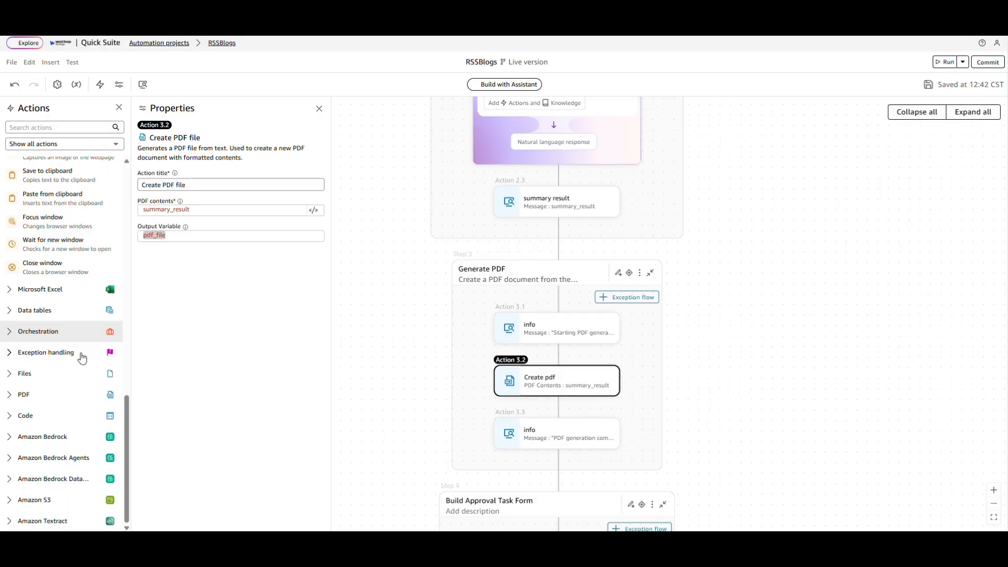
click(69, 396)
scroll(58, 425, down, 2)
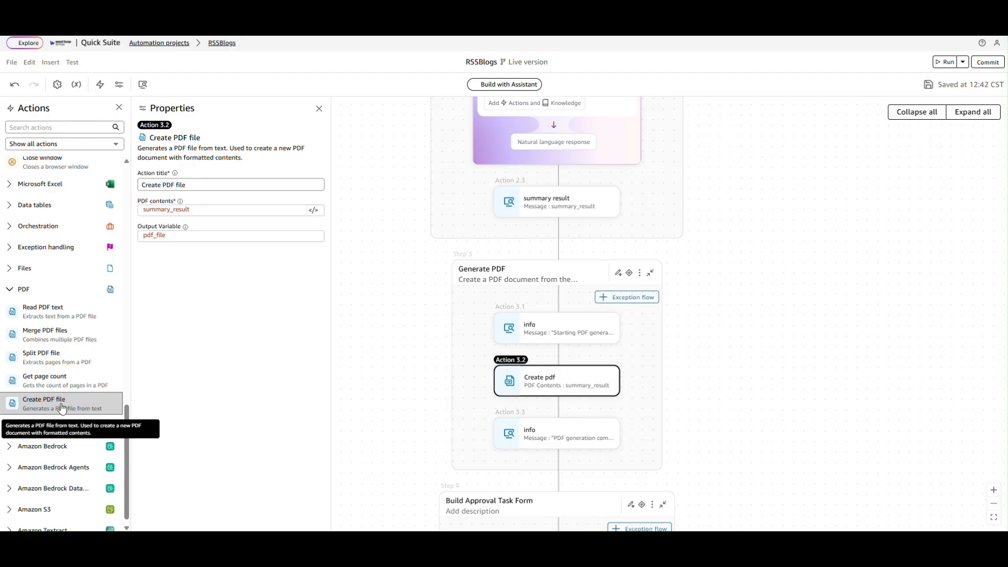
click(543, 325)
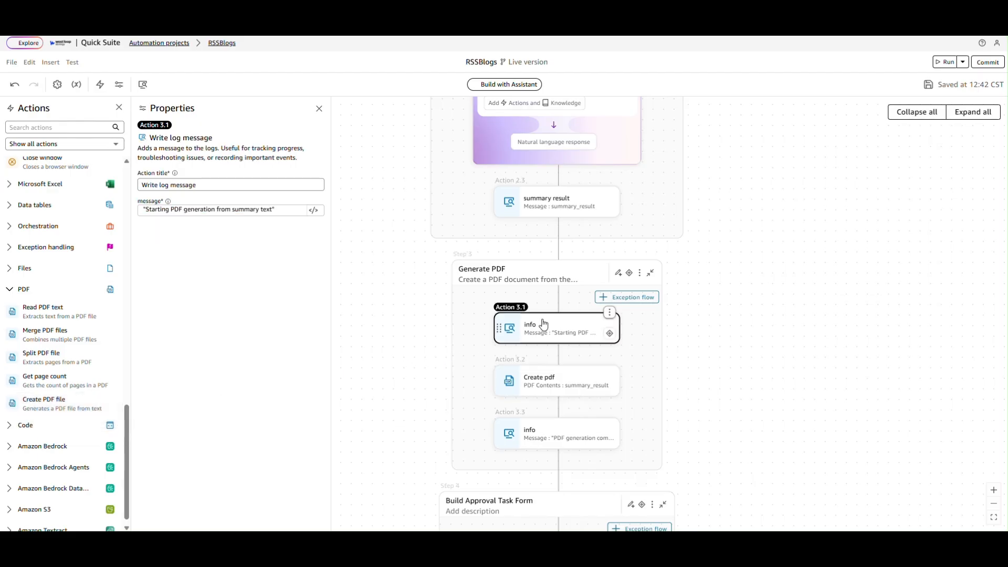
click(548, 445)
Step: Review the opening log message of the Build Approval Task Form step
scroll(547, 445, down, 4)
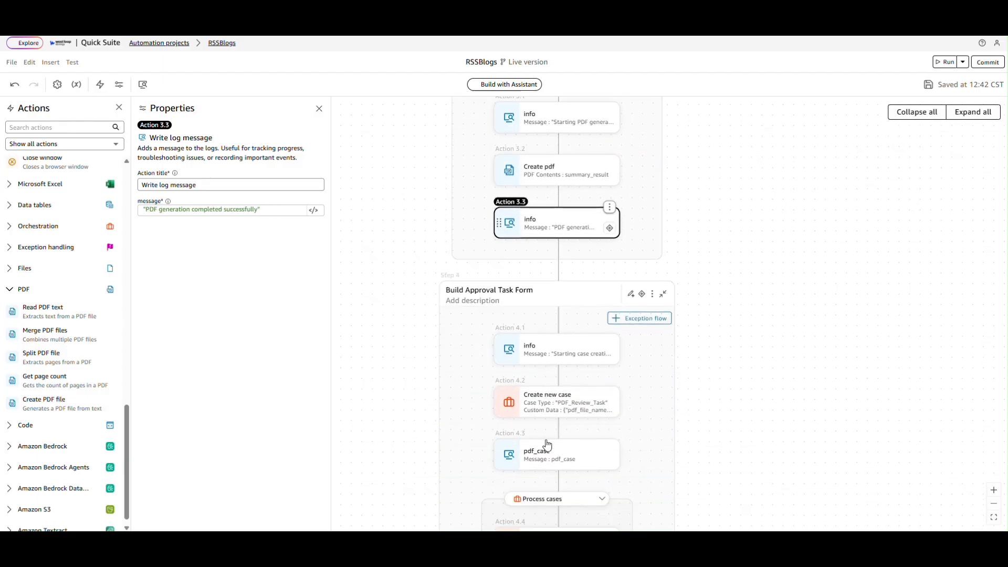
click(547, 311)
scroll(548, 310, down, 2)
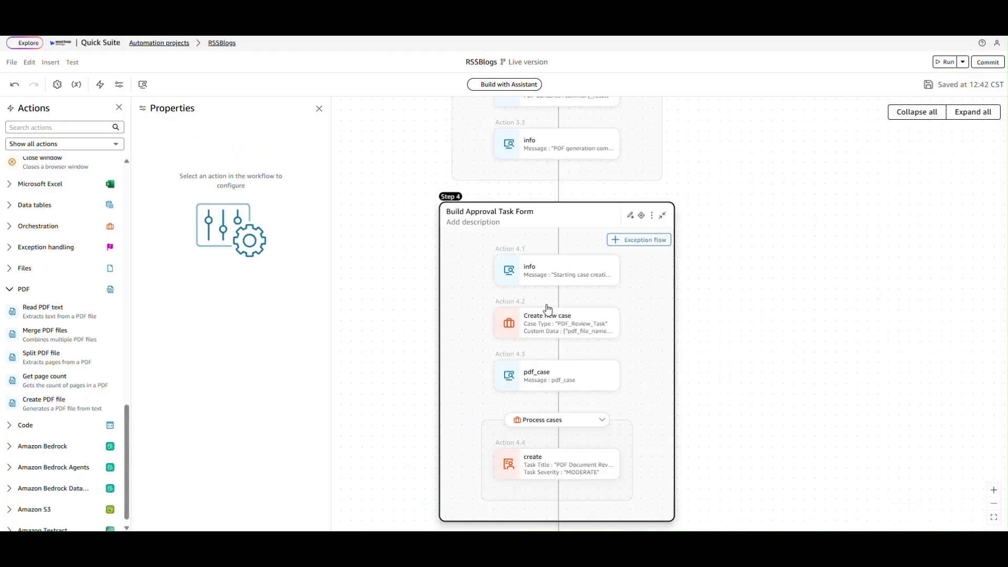
click(543, 260)
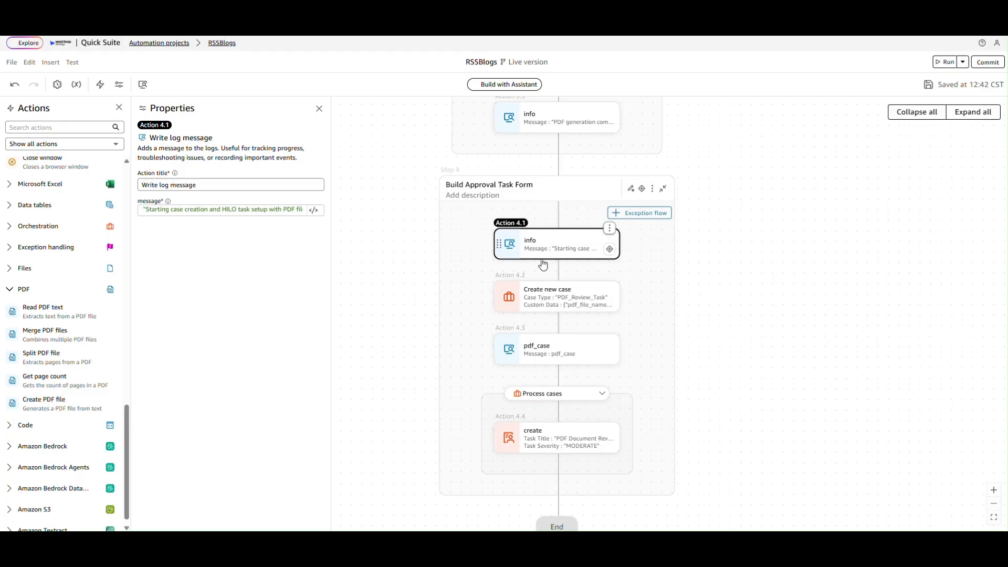
Step: View the Create new case action's properties and the available Orchestration actions
click(539, 300)
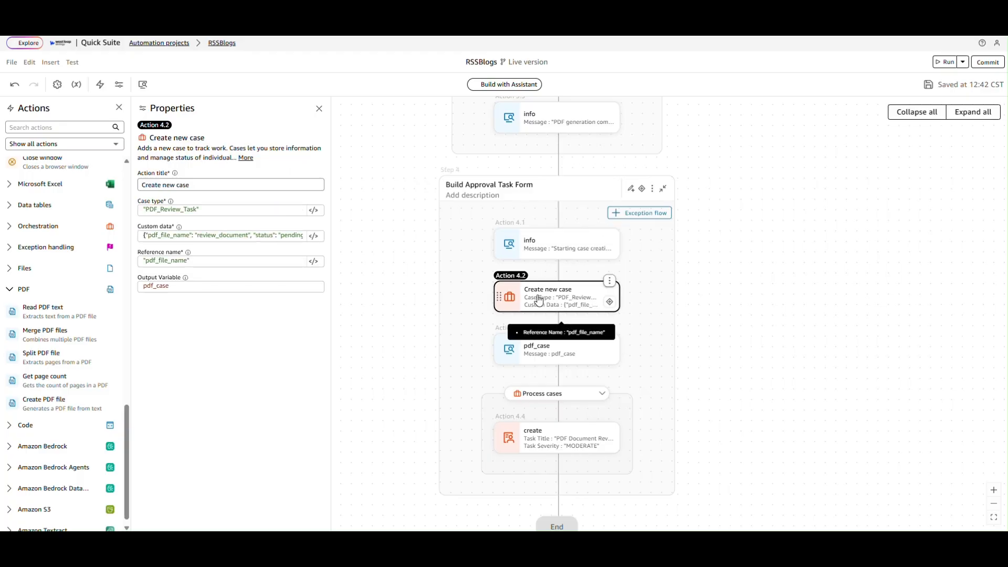
scroll(68, 306, up, 2)
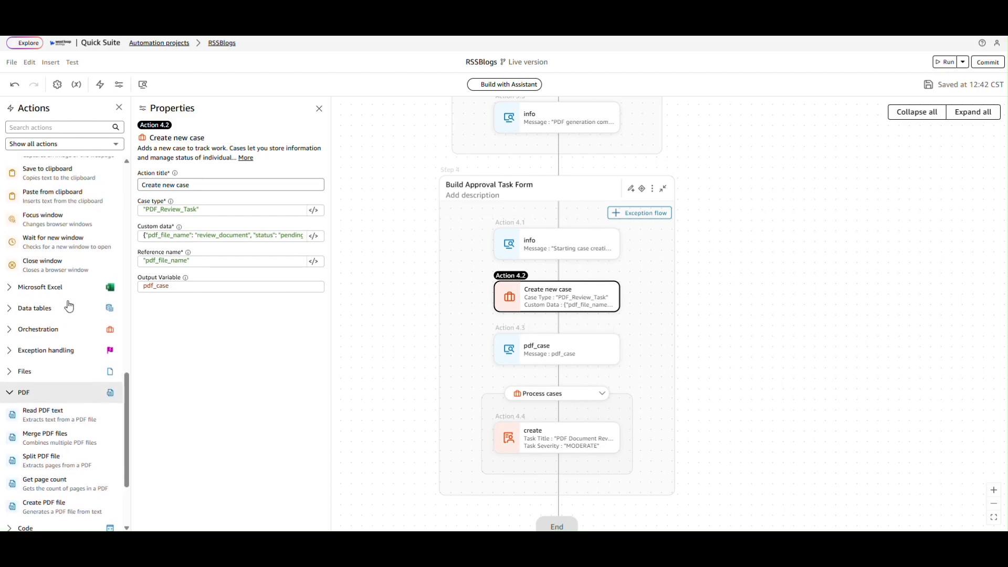
click(63, 330)
scroll(58, 303, down, 2)
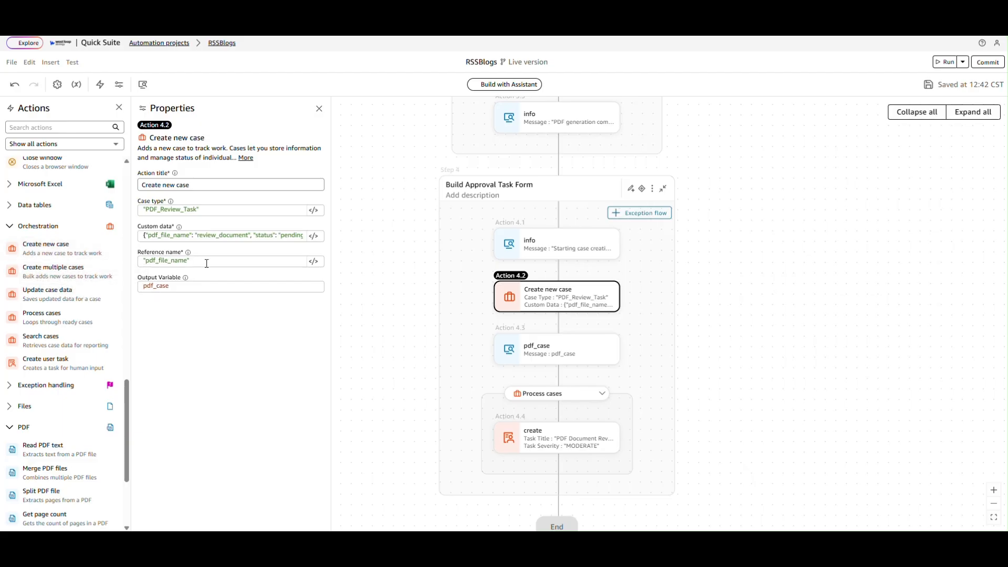
Step: Check the reference name and output variable of the Create new case action
drag(203, 262, 145, 261)
double_click(186, 291)
click(138, 285)
double_click(158, 286)
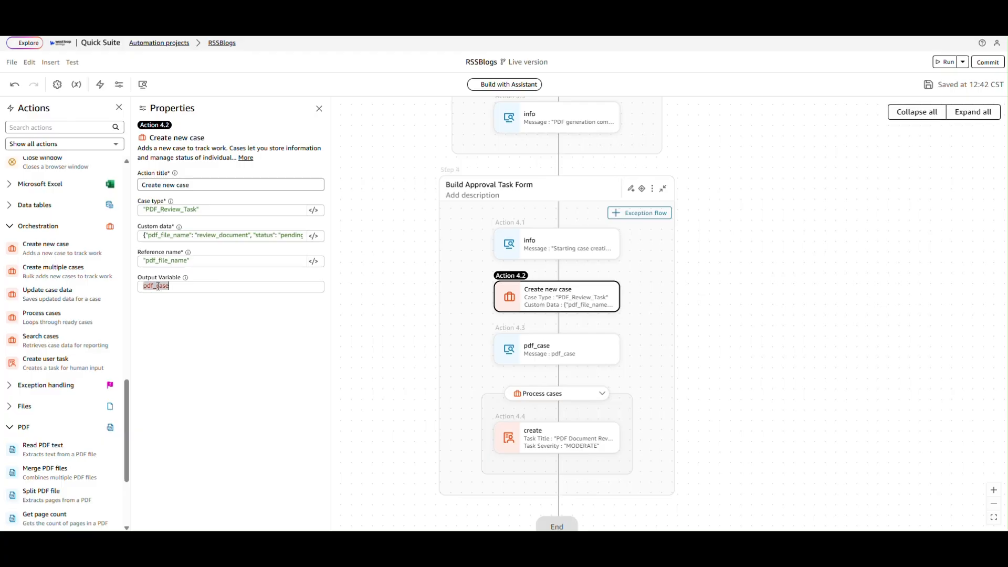
Step: Review the pdf_case log message and compare the Process cases loop's case type with that of Create new case
click(557, 349)
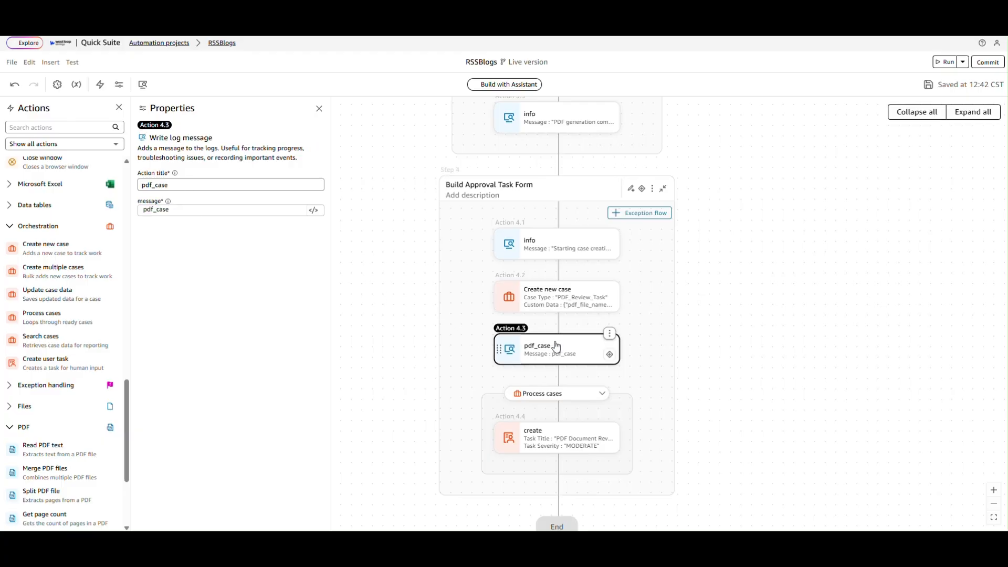
click(558, 397)
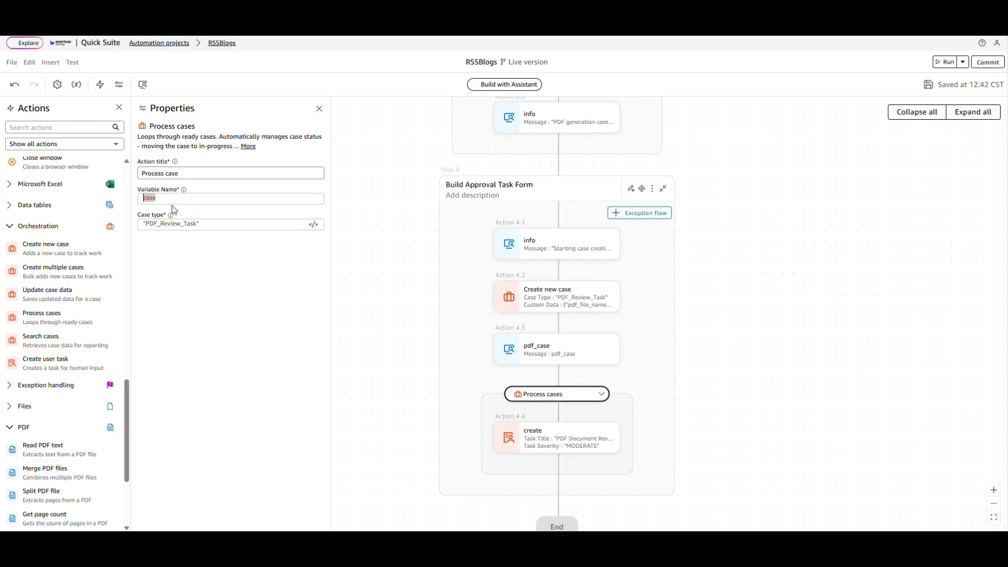
drag(218, 224, 146, 222)
double_click(173, 223)
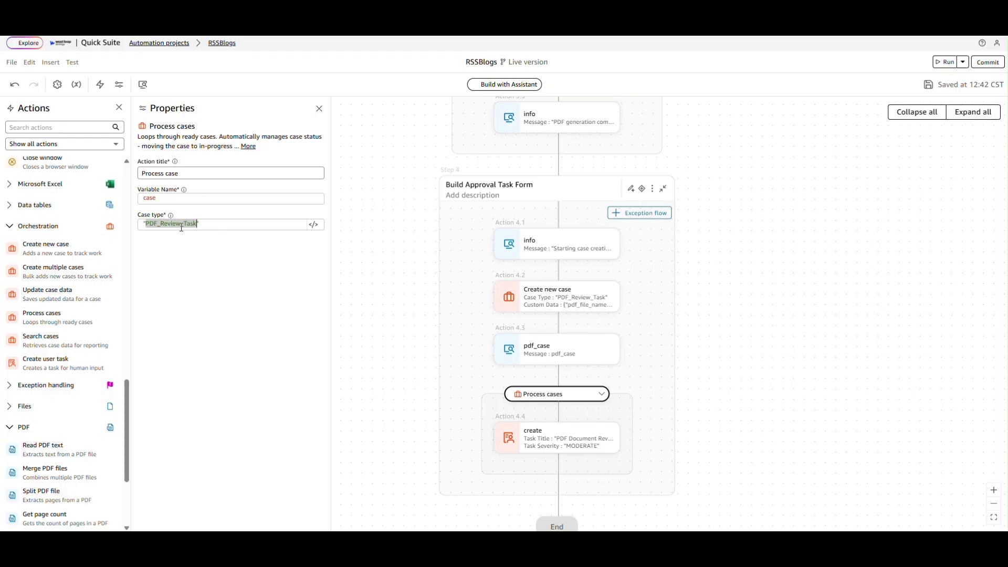
click(530, 309)
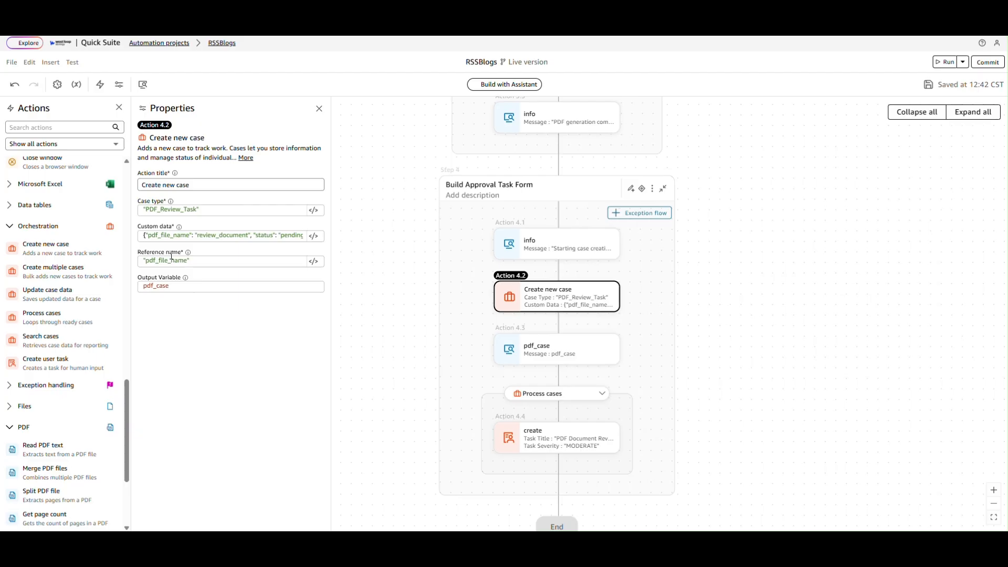
double_click(169, 209)
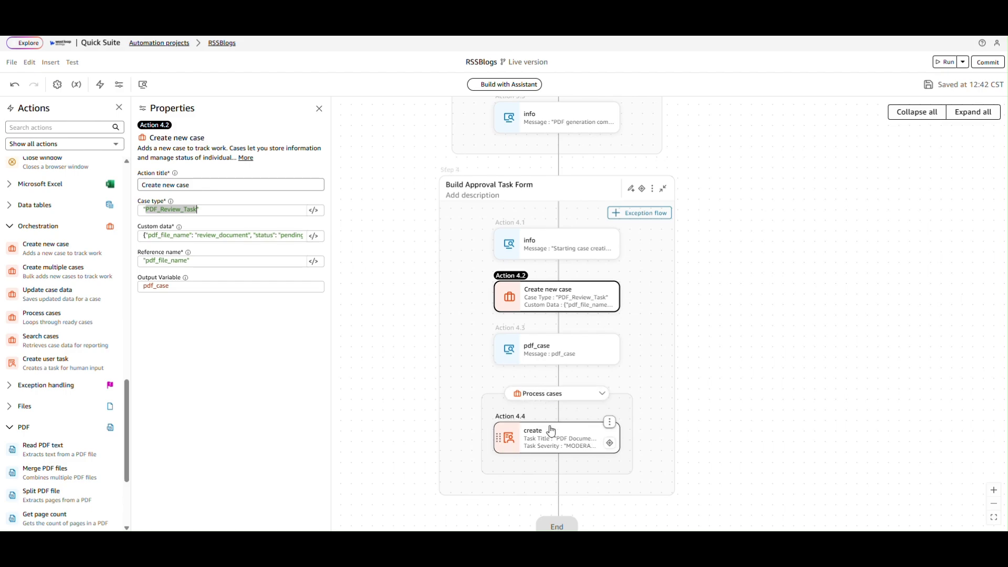
Step: Compare the Create user task action's unique case ID with the output variable of Create new case
click(547, 450)
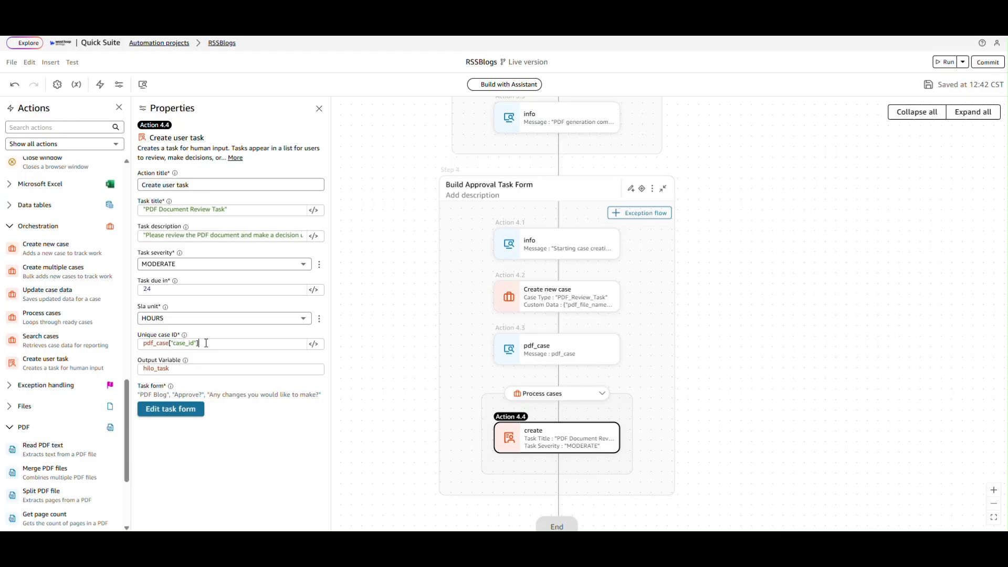
drag(204, 343, 140, 345)
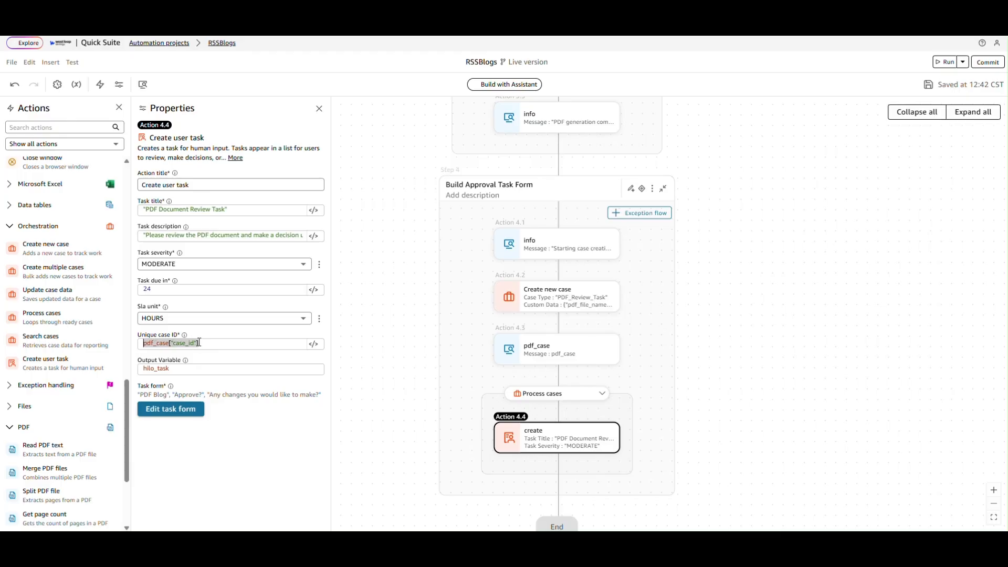
click(496, 304)
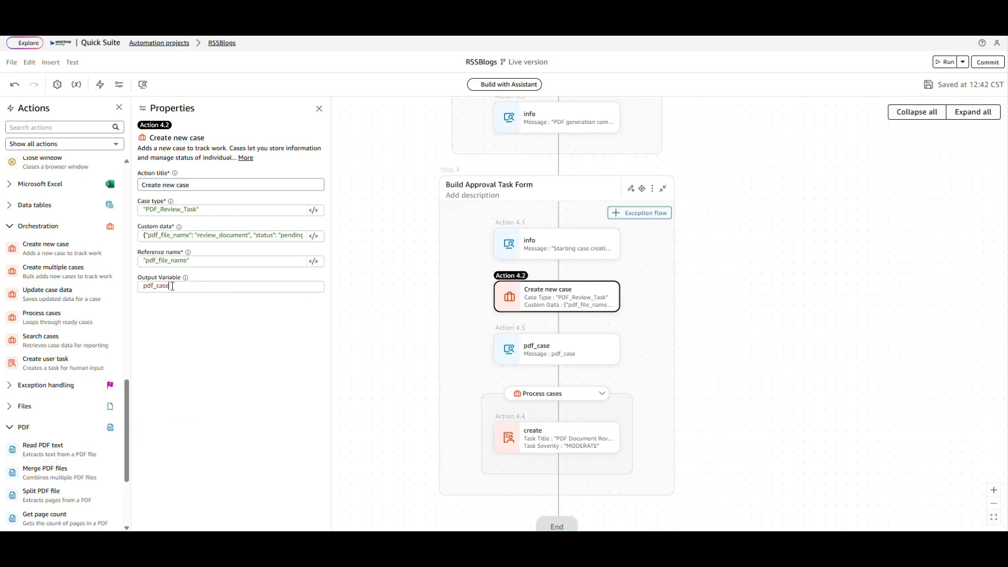
drag(172, 287, 142, 286)
click(533, 436)
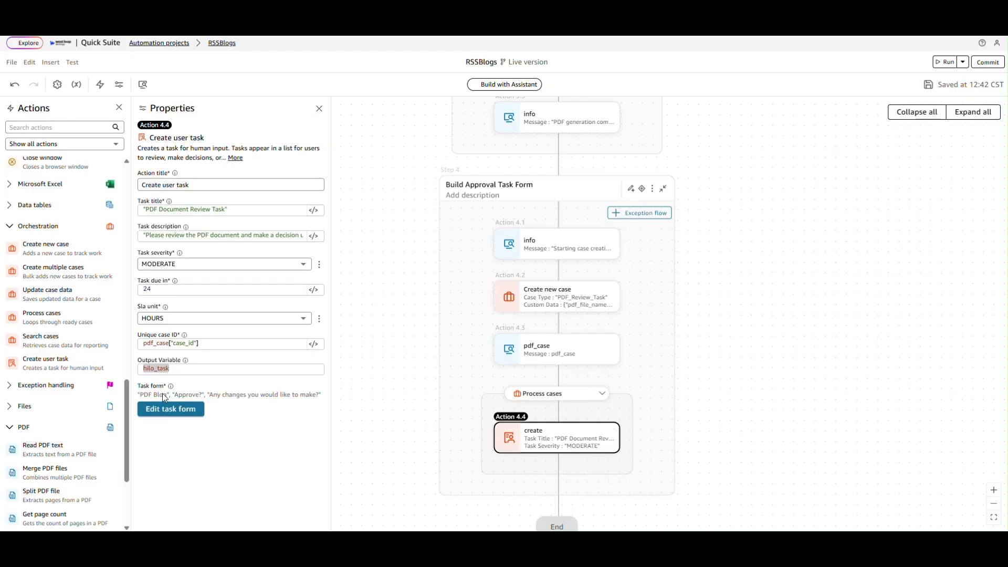
Step: Review the Create user task action's form, comparing its PDF, approval and changes fields with the available form item types, and return to the automation
click(175, 414)
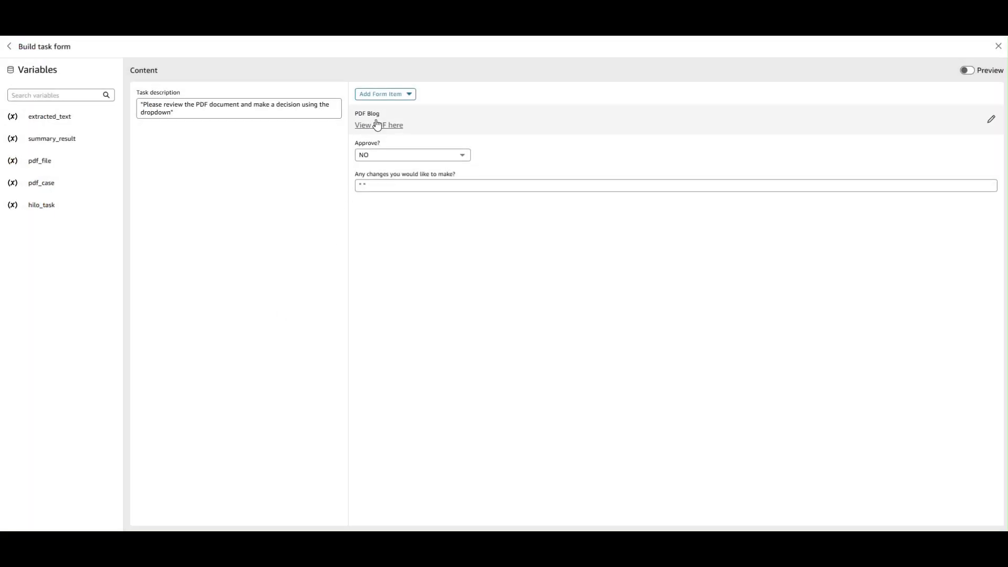
click(381, 95)
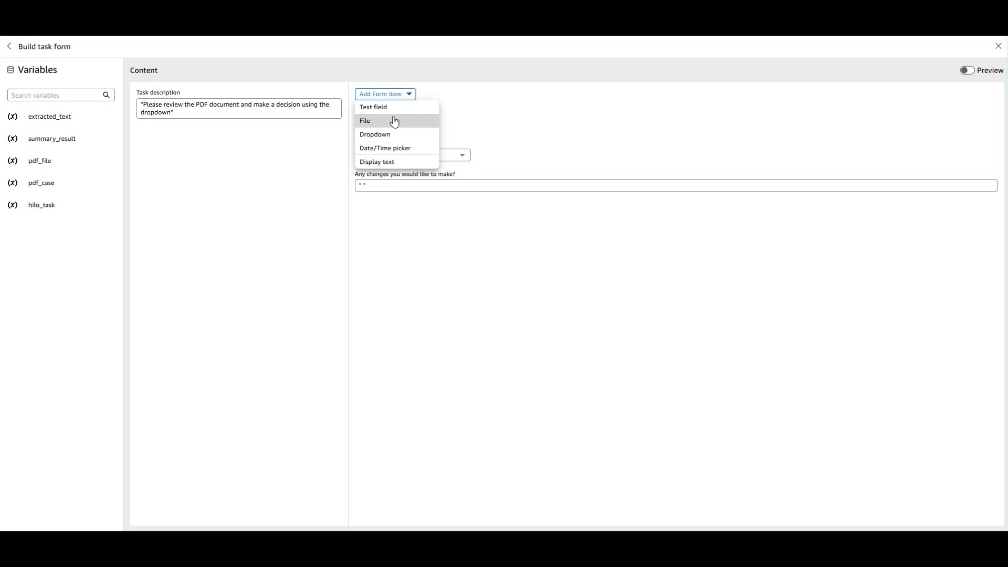
click(512, 100)
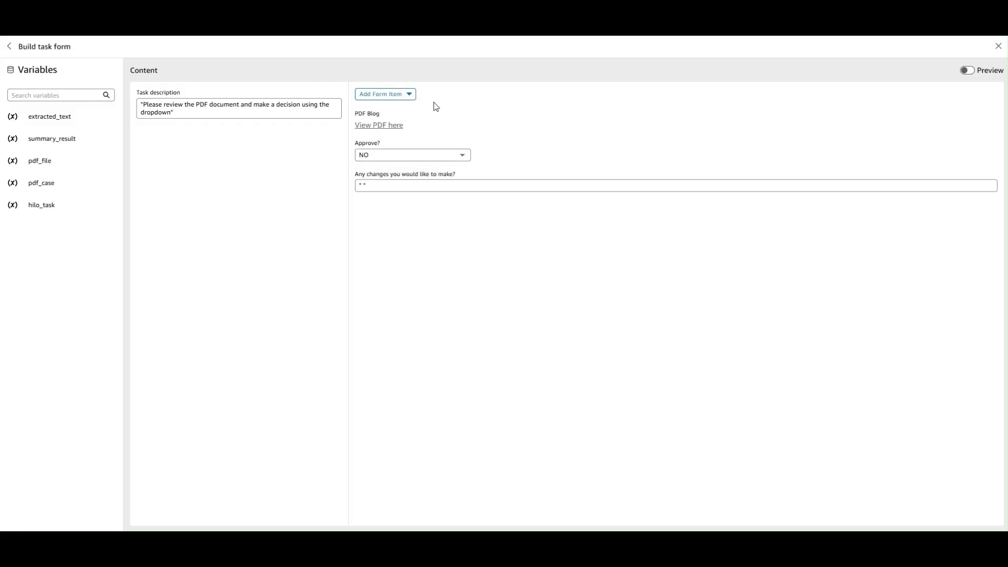
click(387, 96)
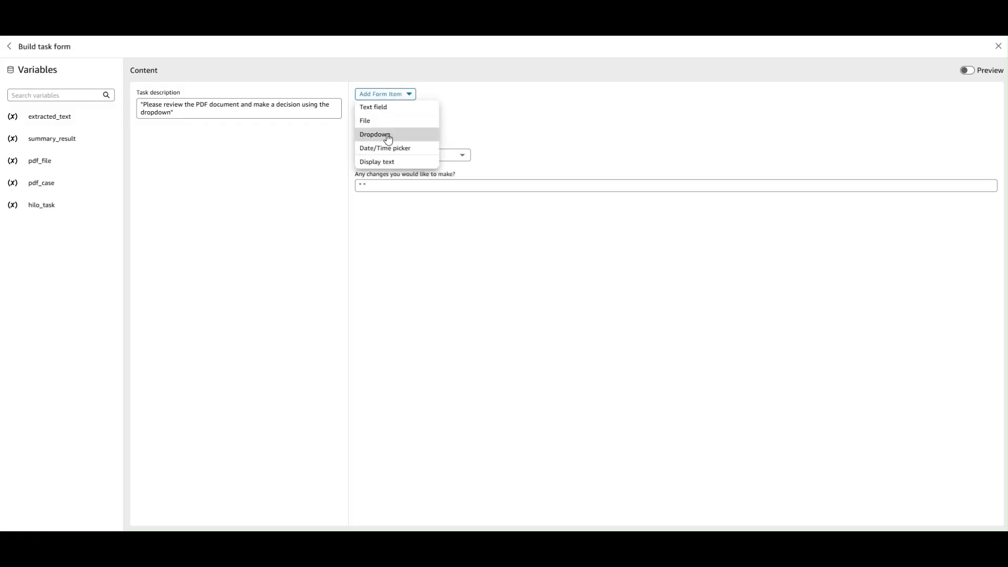
click(464, 156)
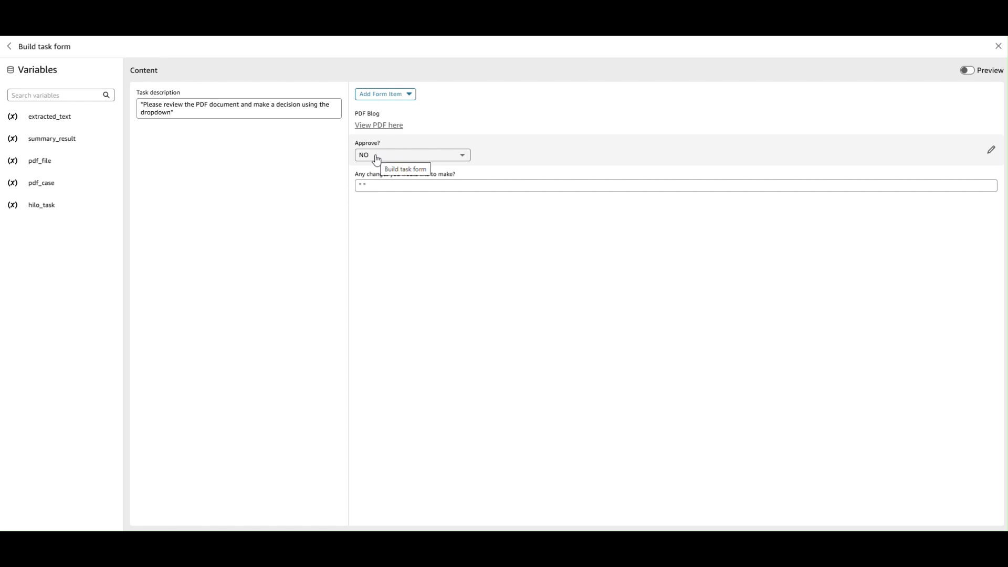
click(408, 95)
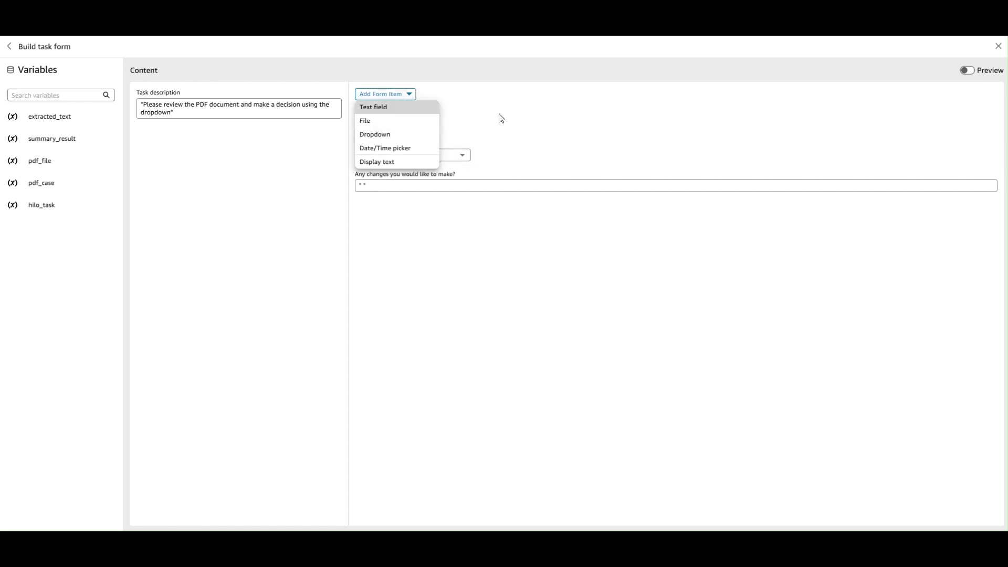
click(440, 184)
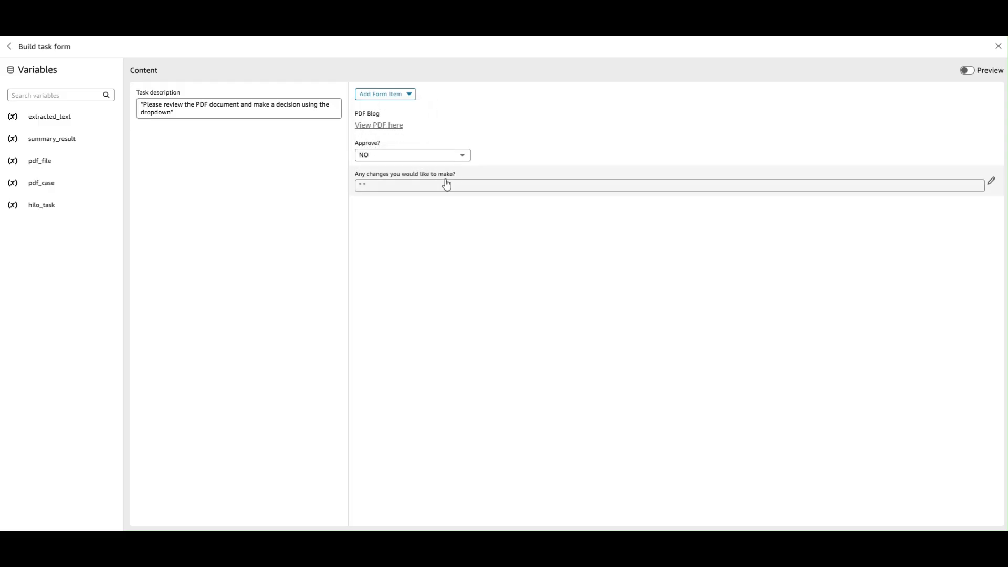
click(11, 48)
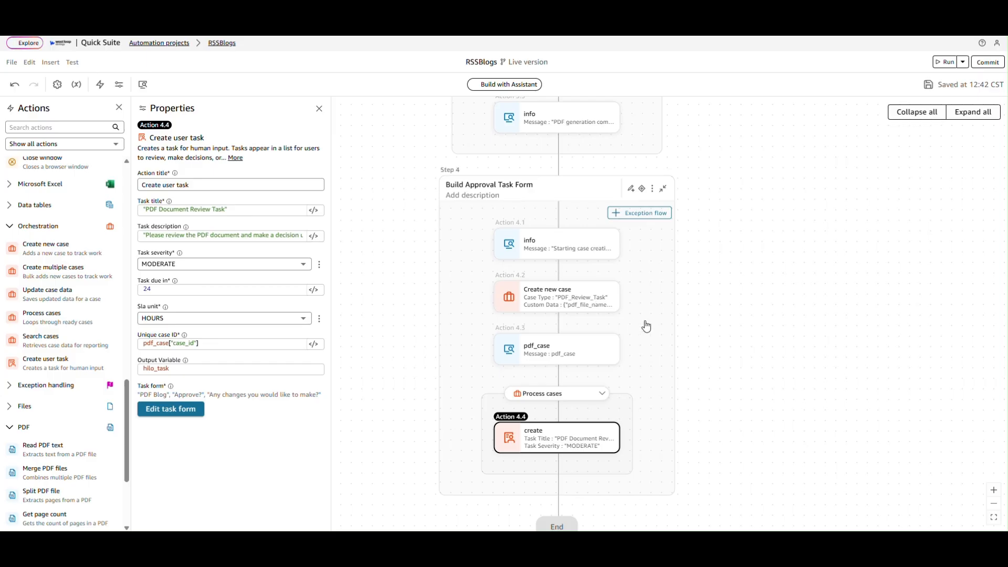
Step: Run the RSSBlogs automation and open the newest PDF Document Review Task in the Task Center
click(947, 63)
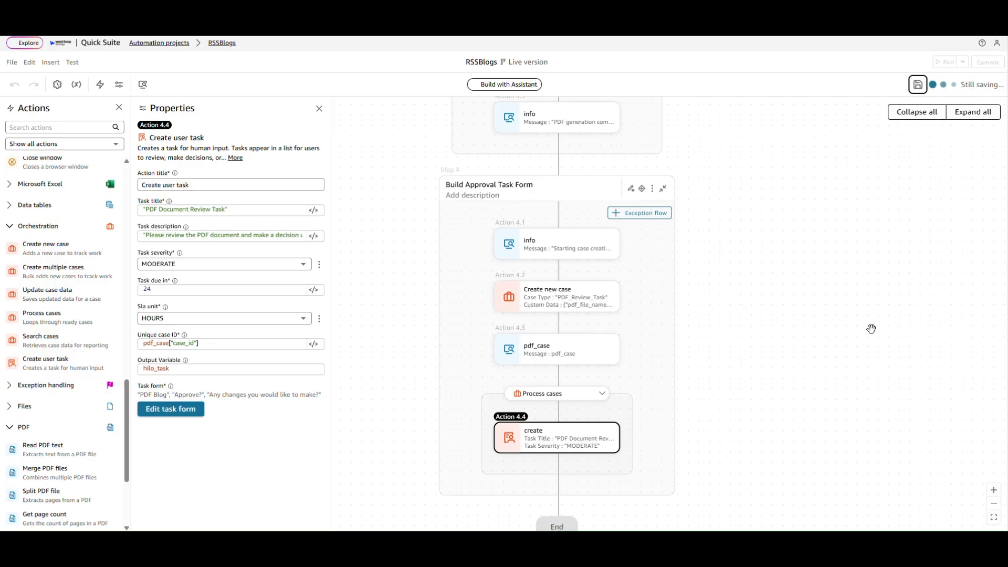
click(946, 64)
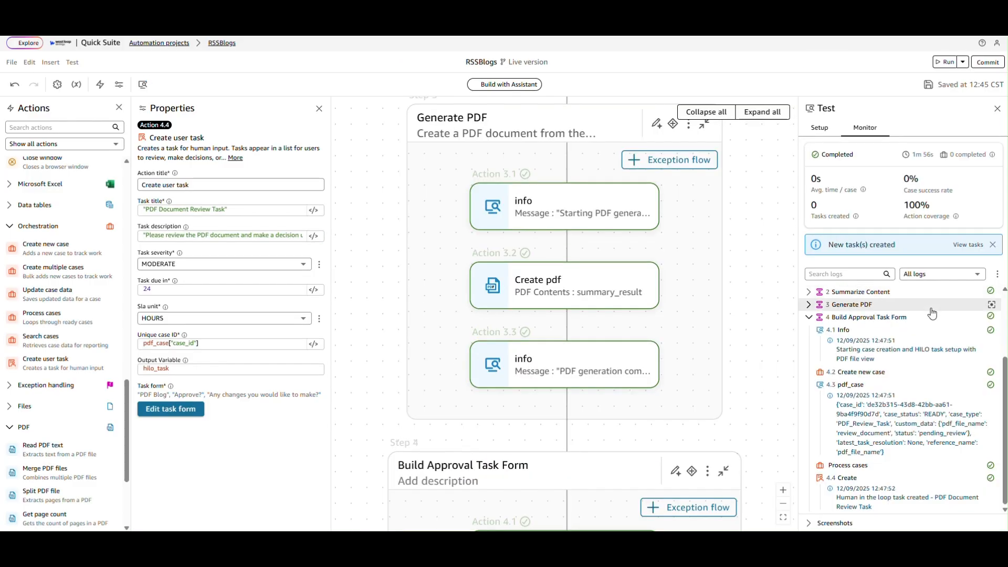
click(968, 246)
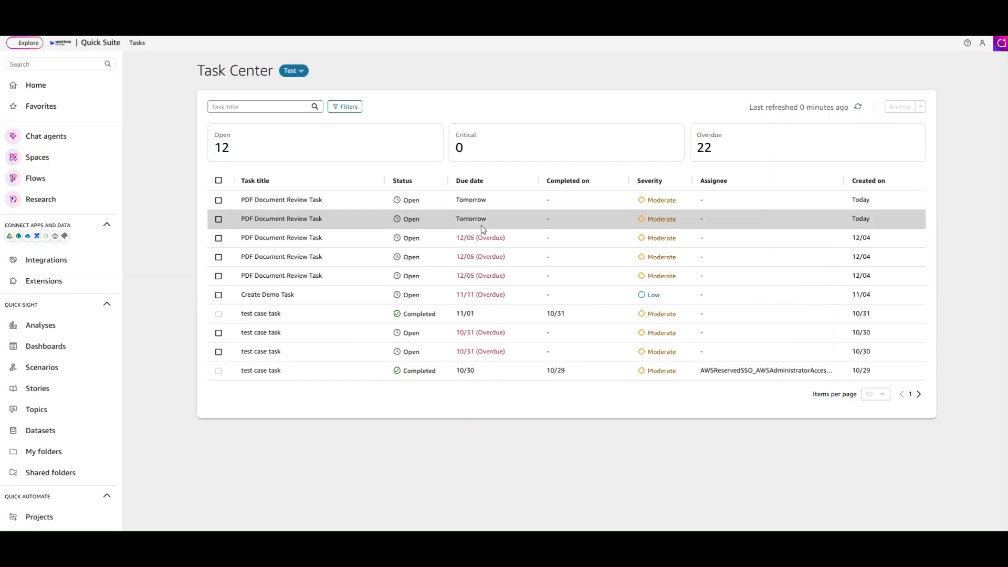
click(295, 202)
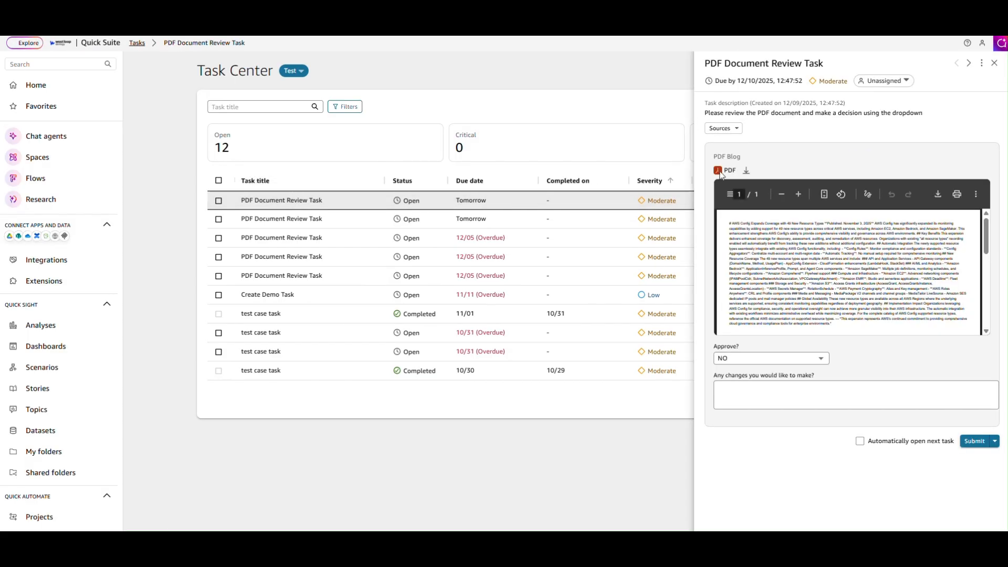
Step: Look through the PDF Blog document attached to the review task and check the viewer's additional options
scroll(793, 231, down, 5)
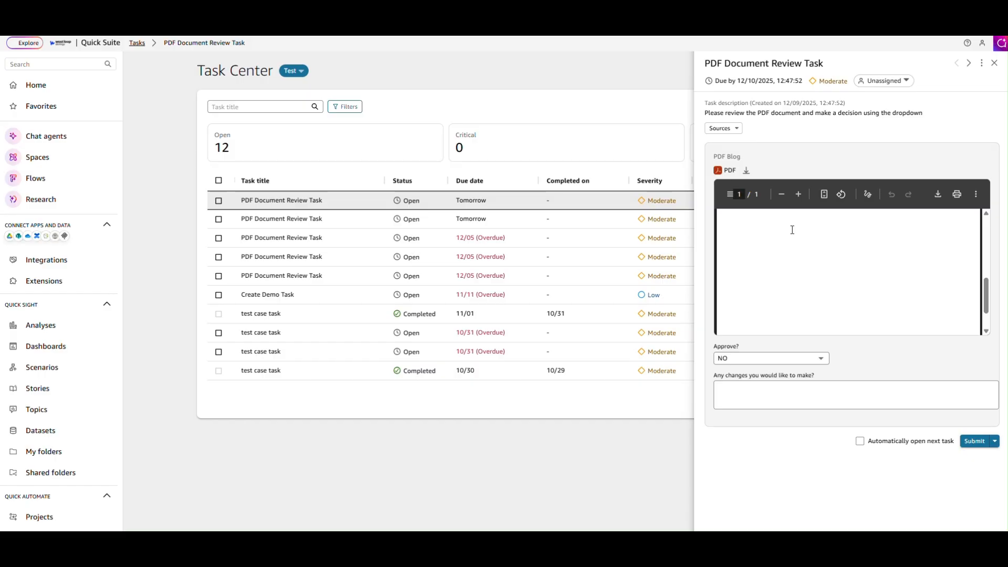
scroll(792, 230, up, 5)
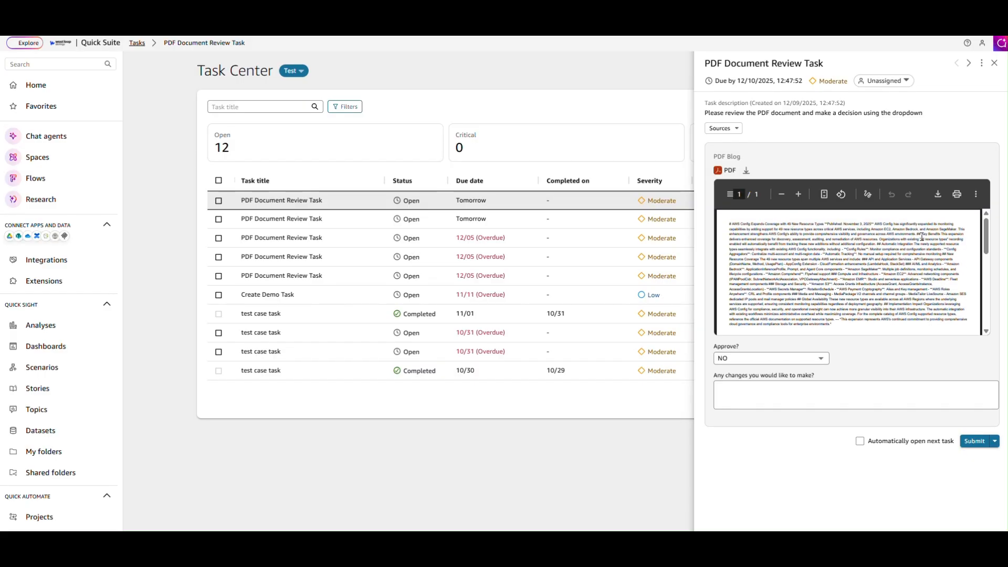
click(976, 194)
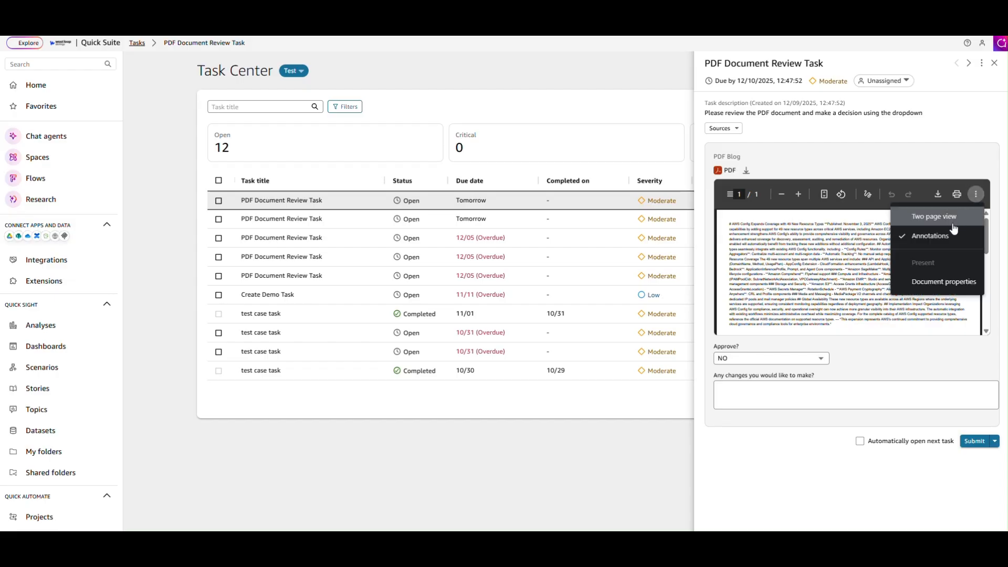
click(787, 281)
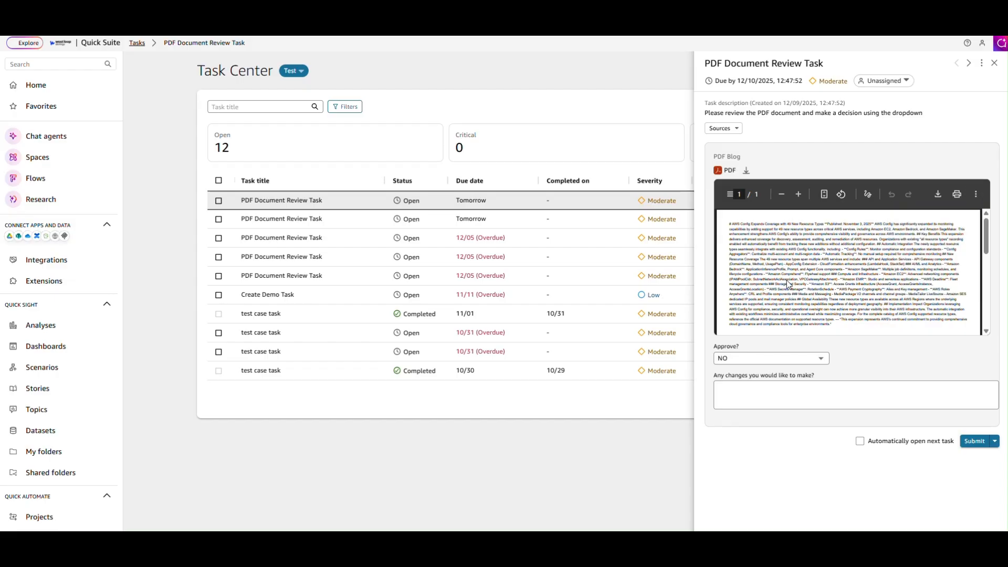
Step: Set Approve? to YES, enter "no feedback" as the requested changes, and submit the review task
click(766, 359)
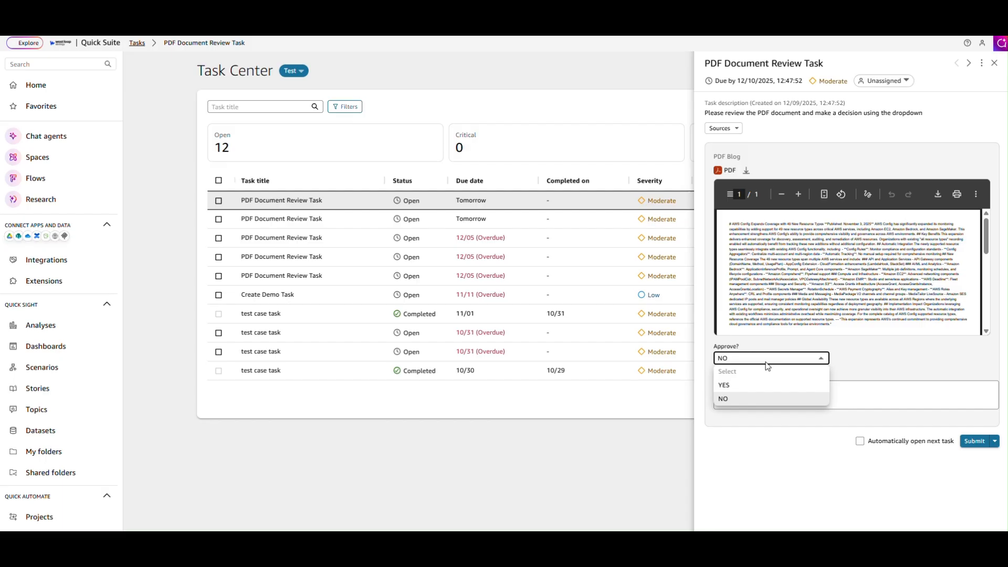
click(755, 385)
click(758, 385)
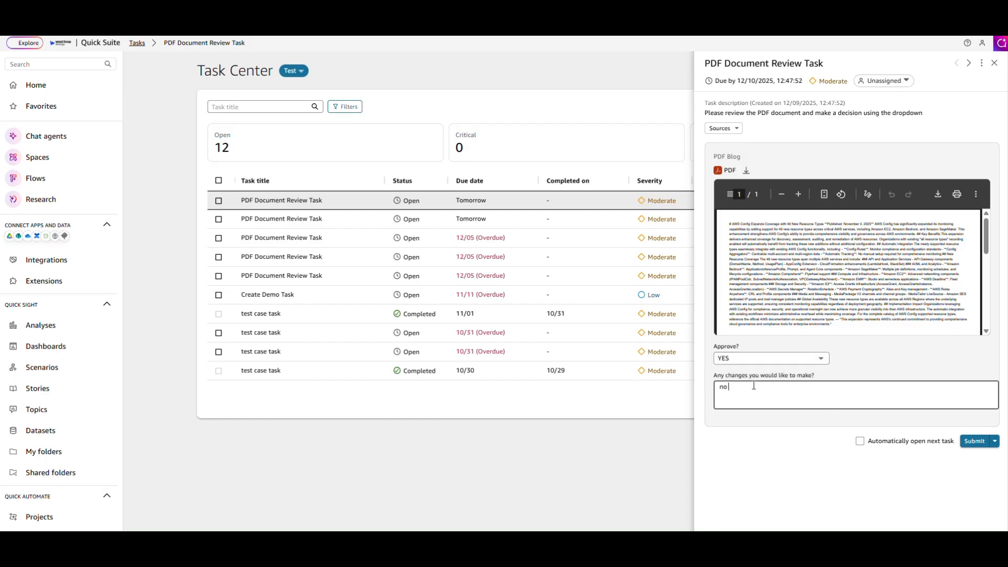
text(no feedback)
click(804, 402)
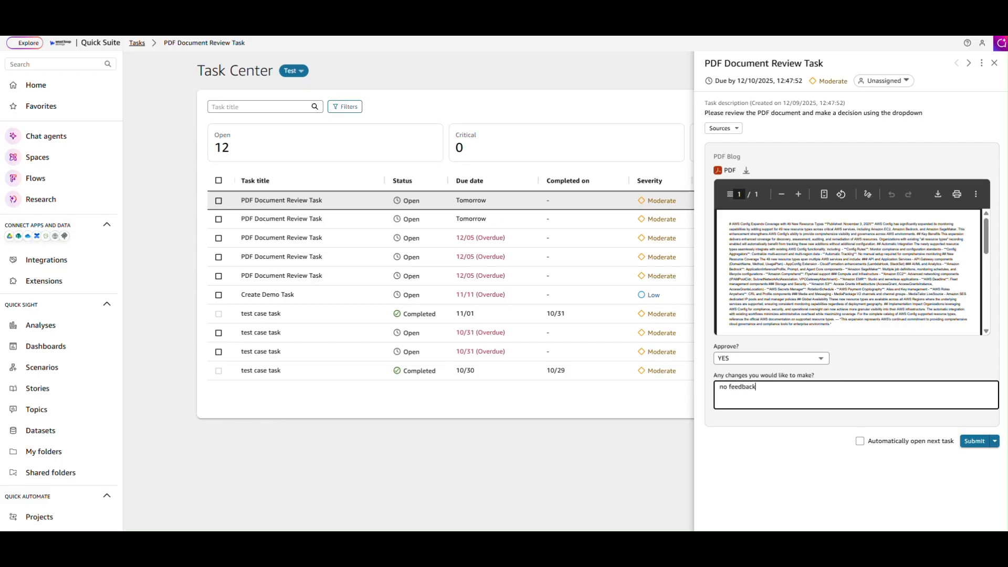
click(975, 444)
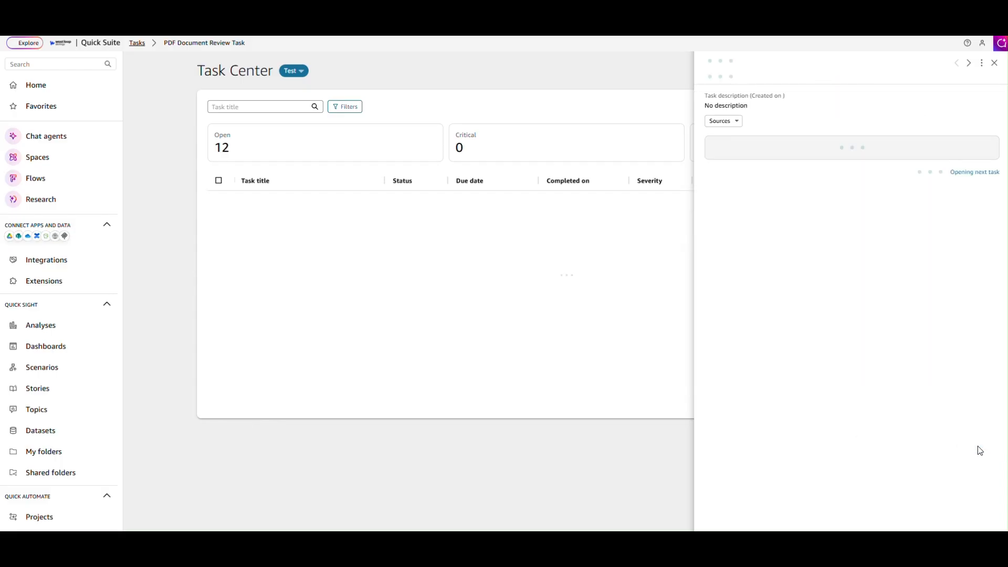